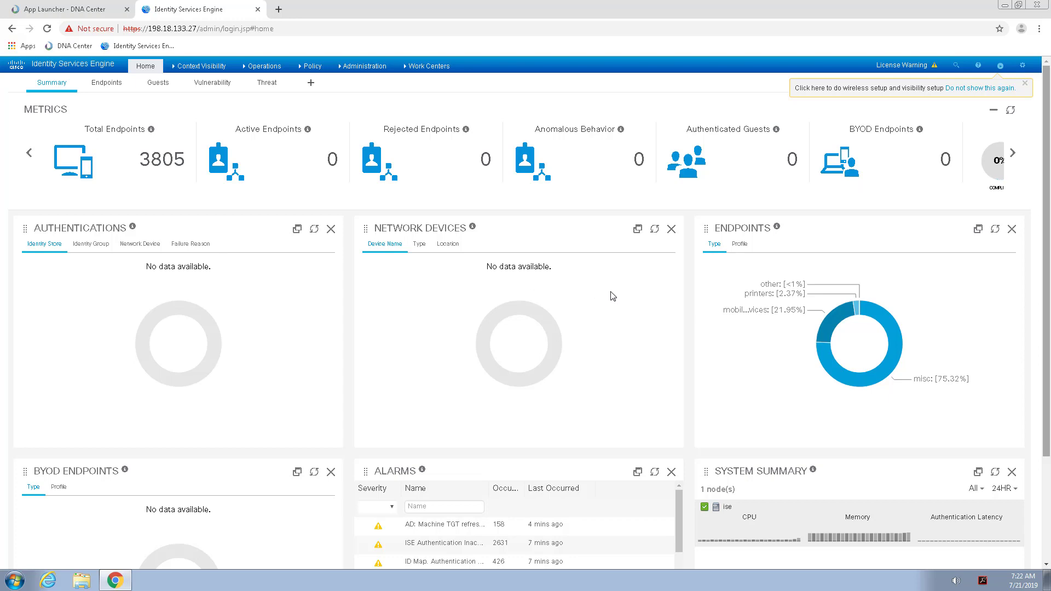
# Open the Edit Node page for the standalone ise node under Administration > System > Deployment.
pyautogui.click(361, 66)
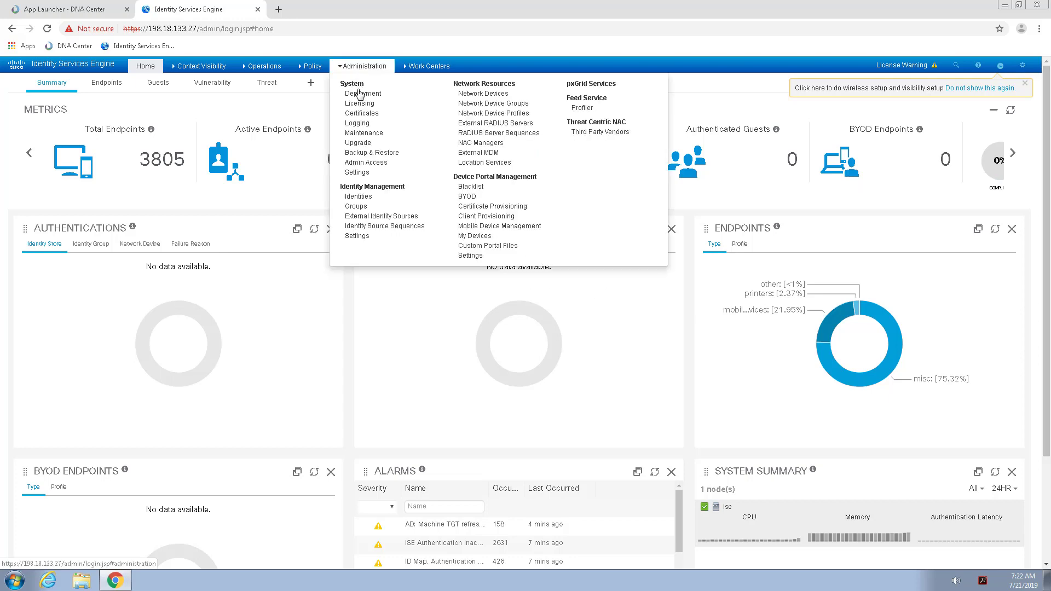
pyautogui.click(362, 94)
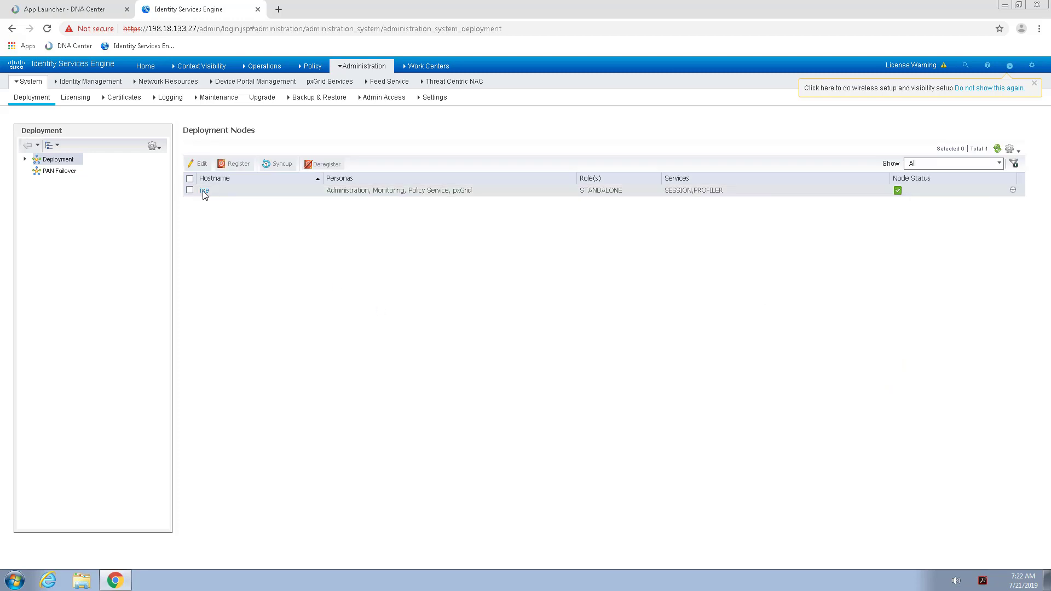
pyautogui.click(204, 191)
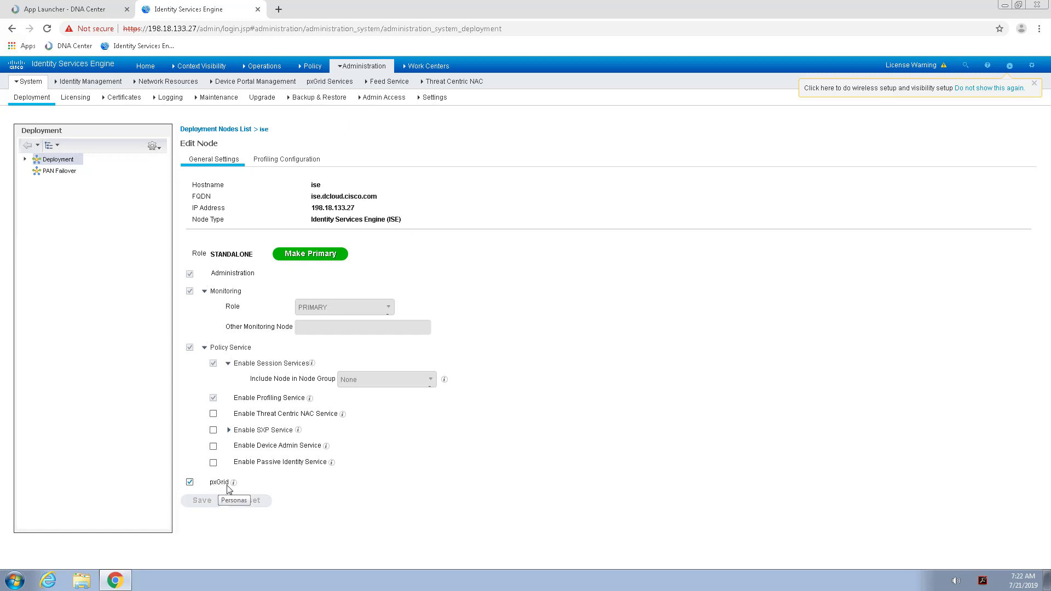
# Check ISE's ERS Settings under Administration > System > Settings to confirm read/write access is enabled.
pyautogui.moveTo(345, 68)
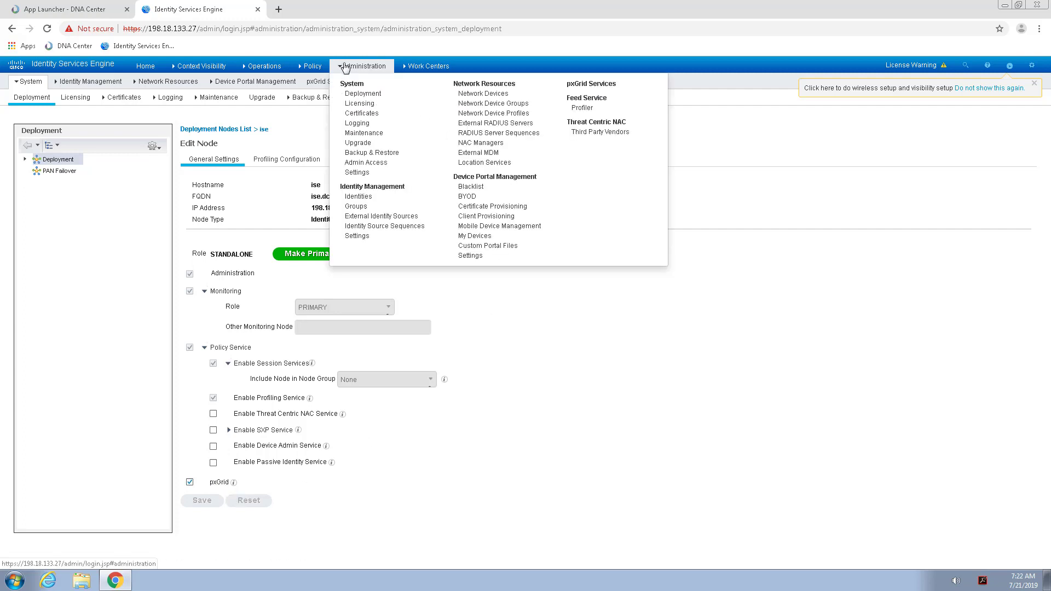
pyautogui.click(362, 178)
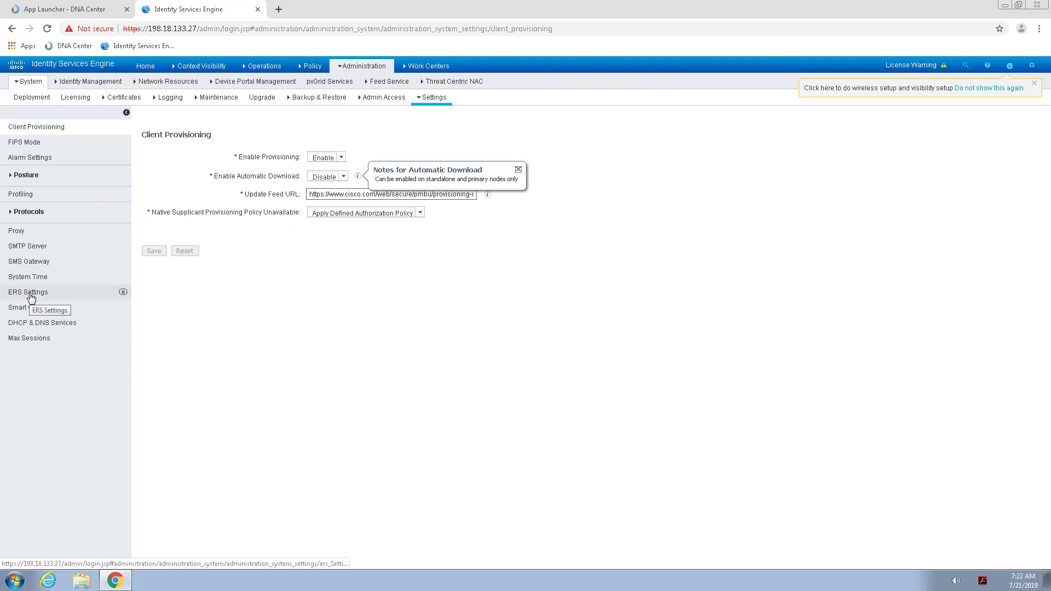
pyautogui.click(29, 294)
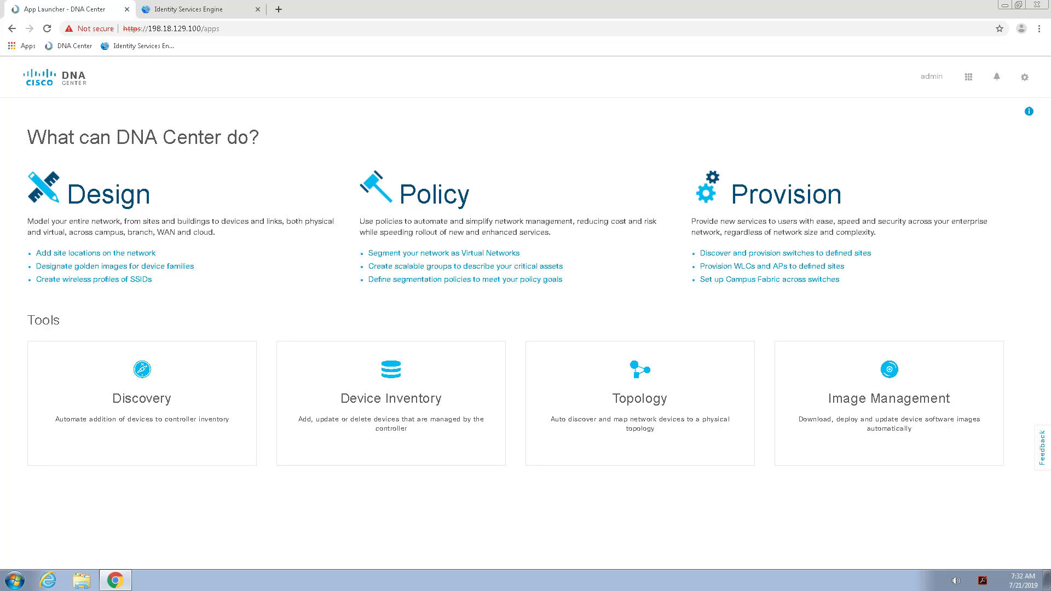
# View DEFAULT_VN's 24 groups under Policy > Virtual Network and dismiss the ISE-not-integrated alert.
pyautogui.click(438, 192)
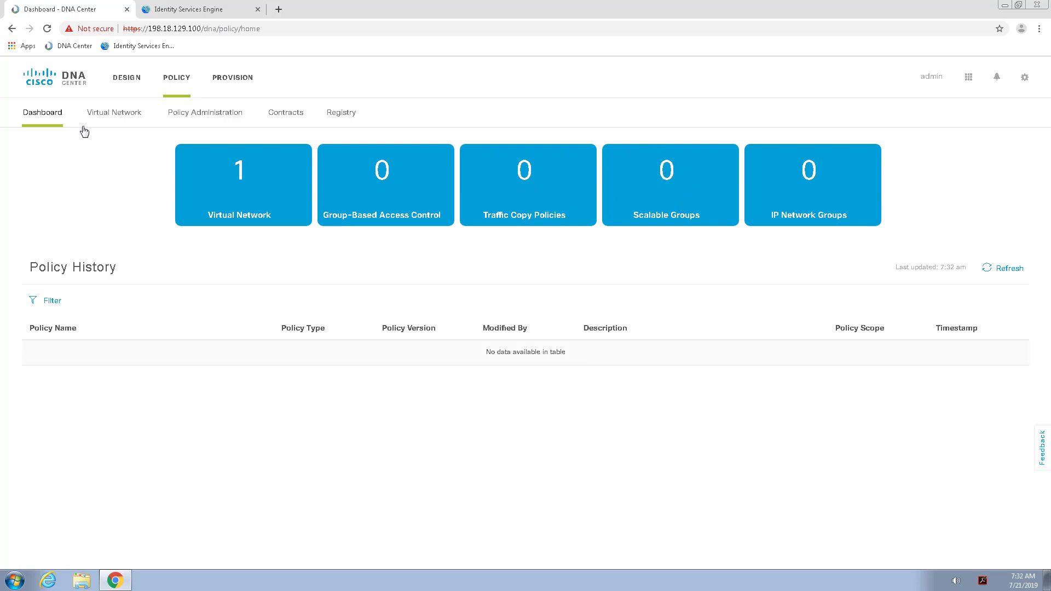
pyautogui.click(114, 114)
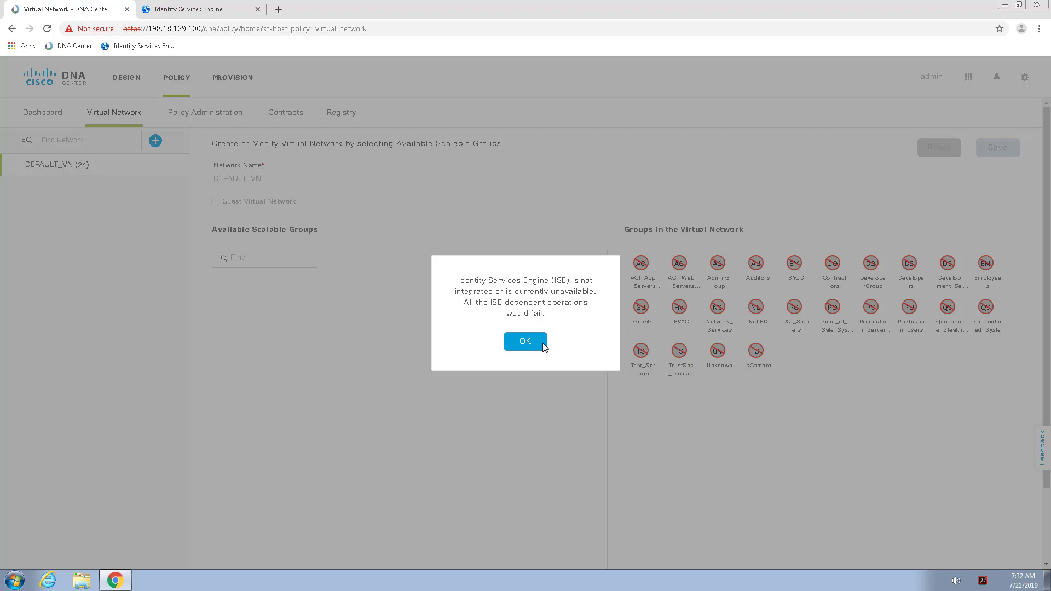
pyautogui.click(528, 342)
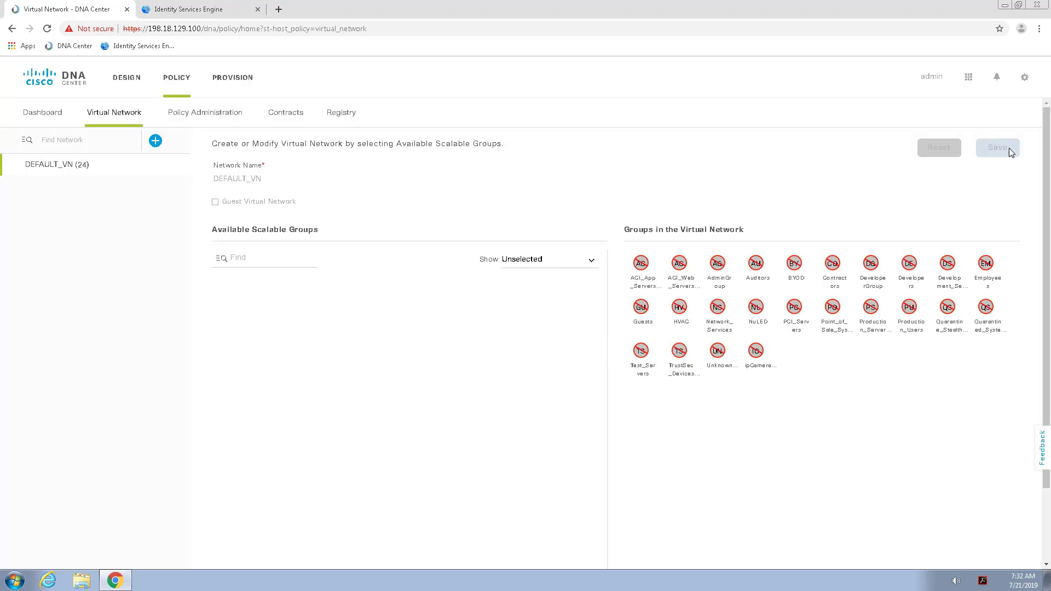
pyautogui.click(1024, 77)
# Add a new AAA server entry under System Settings > Authentication and Policy Servers.
pyautogui.click(983, 116)
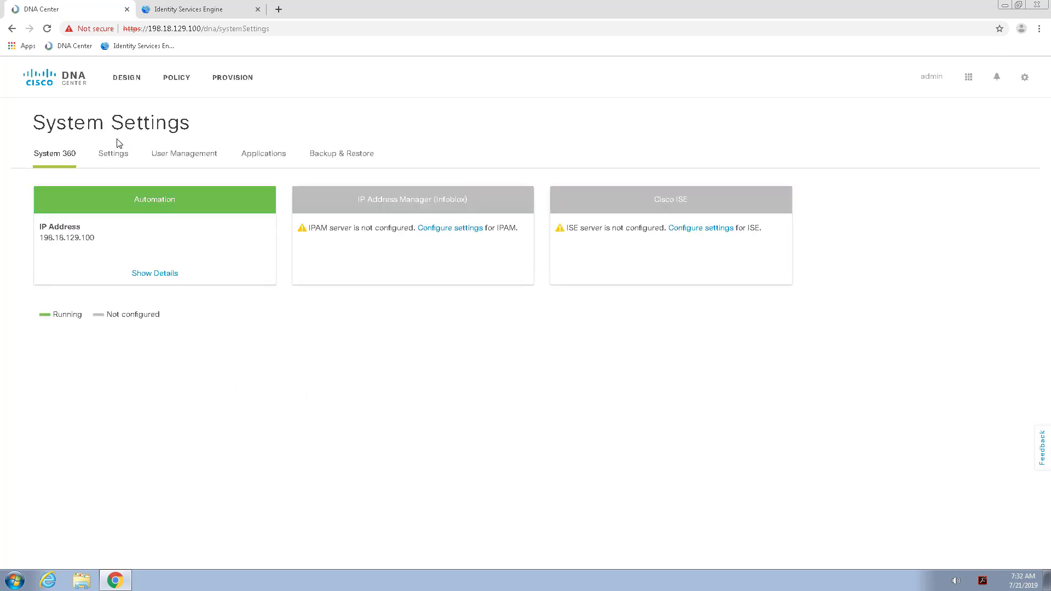
pyautogui.click(115, 159)
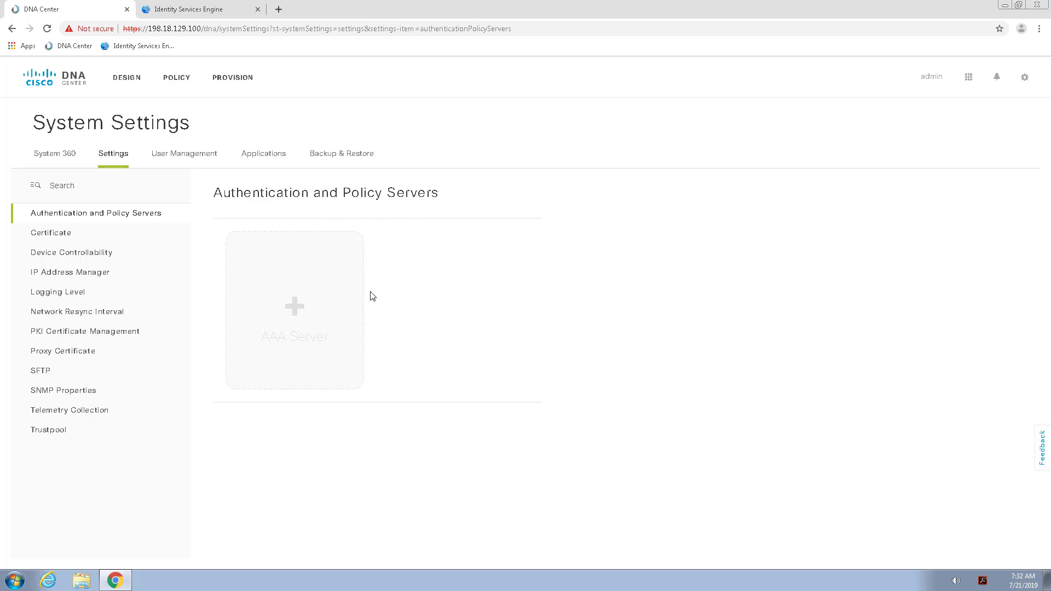
pyautogui.click(295, 308)
# Enter server IP 198.18.133.27 and the shared secret for the new AAA server.
pyautogui.click(263, 297)
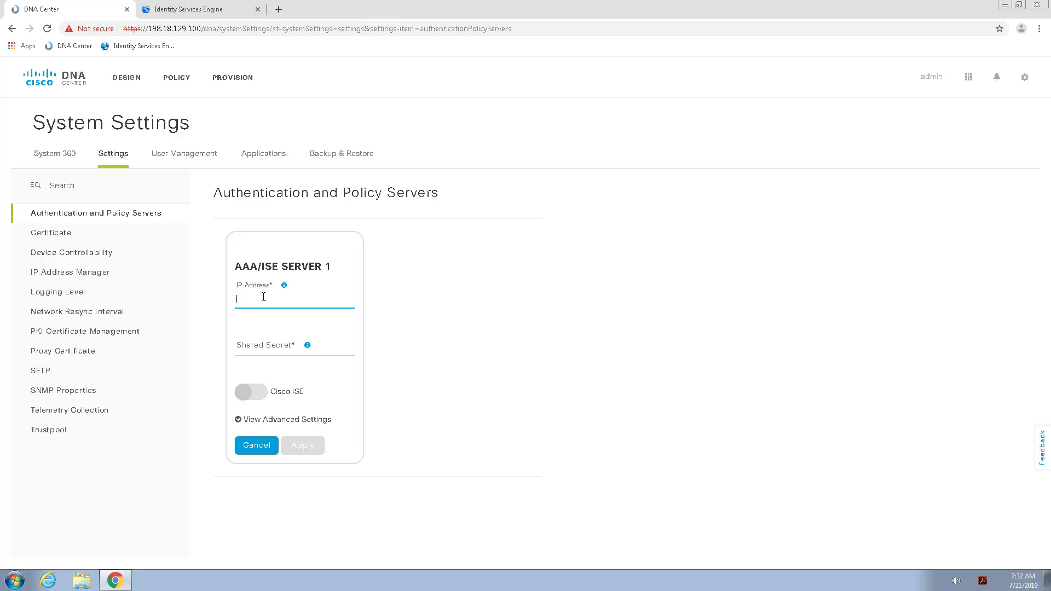
pyautogui.write('198.18')
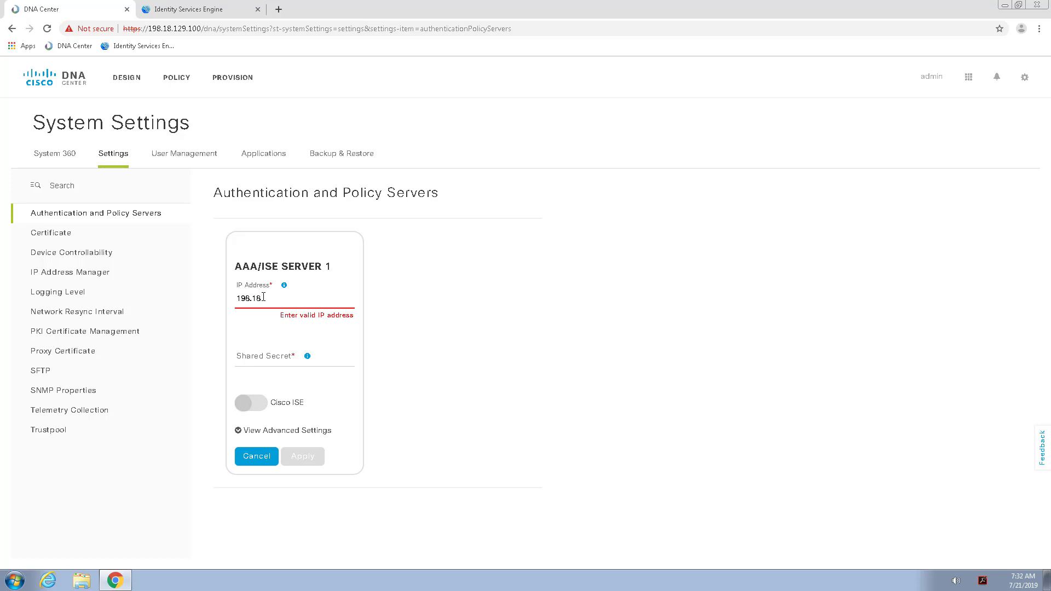
pyautogui.write('.133.27')
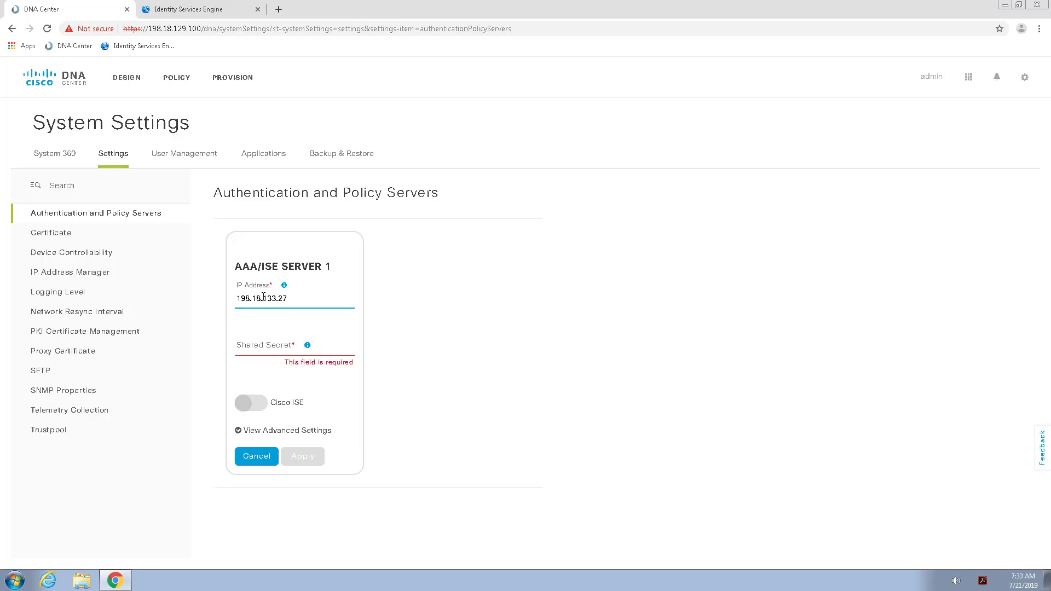
pyautogui.click(292, 339)
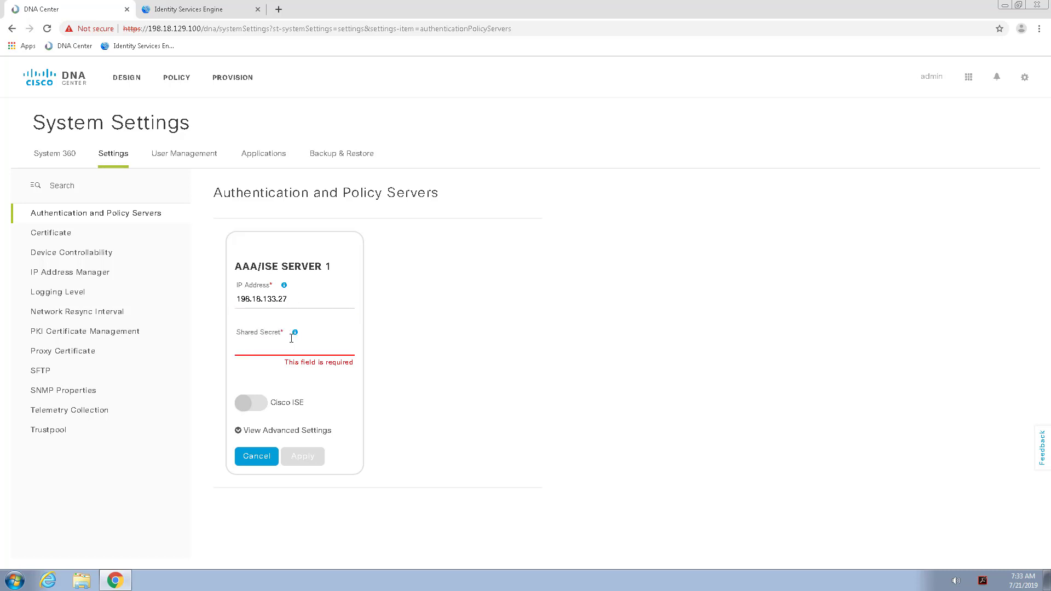
pyautogui.write('C1sco')
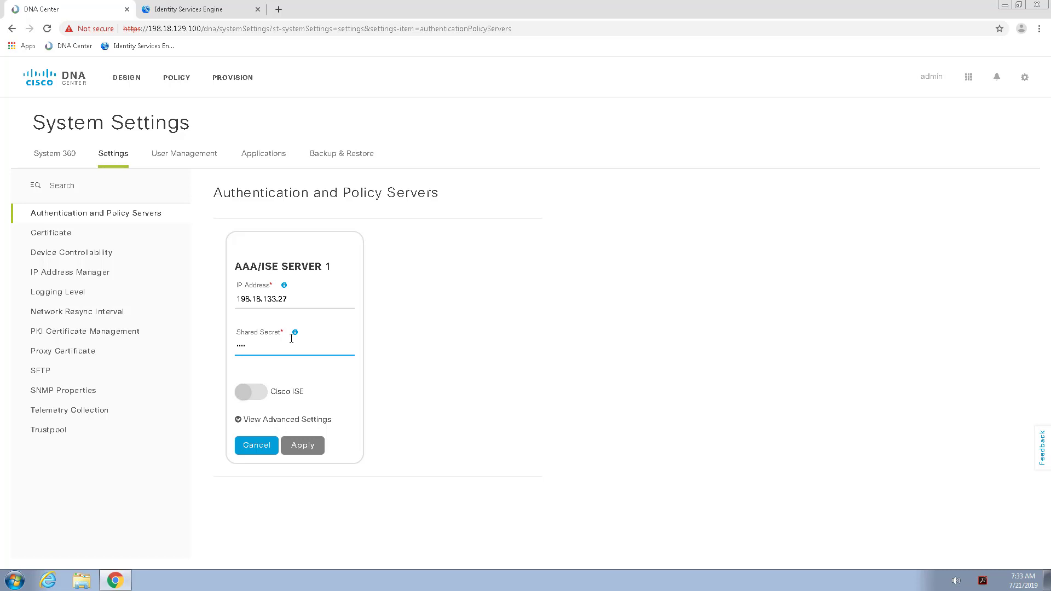
pyautogui.write('C1sc')
# Switch on the Cisco ISE toggle and enter the ISE admin username, password and password confirmation.
pyautogui.click(248, 400)
pyautogui.click(247, 392)
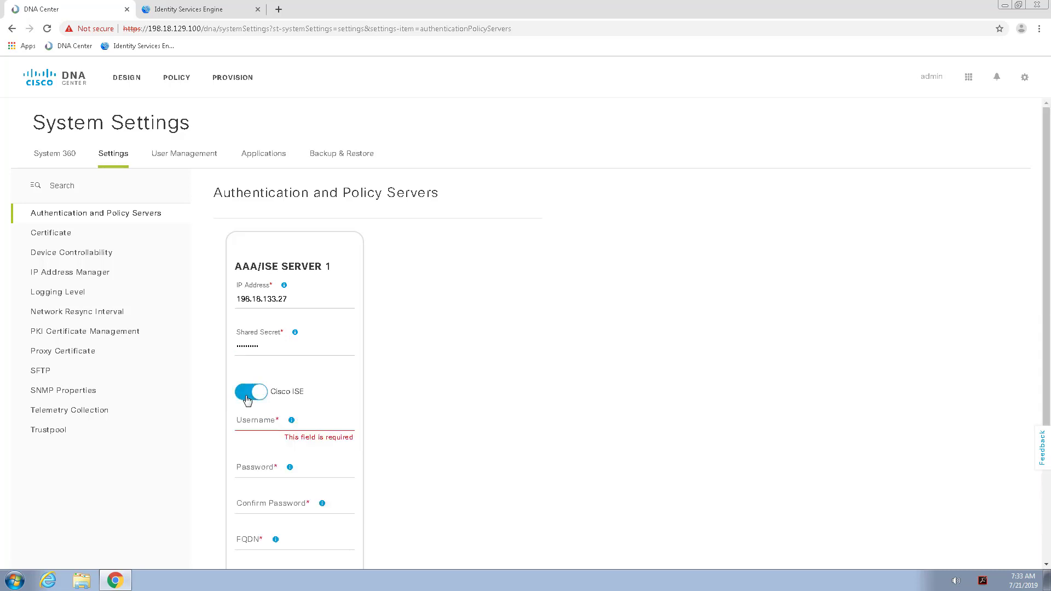
pyautogui.click(268, 422)
pyautogui.write('admin')
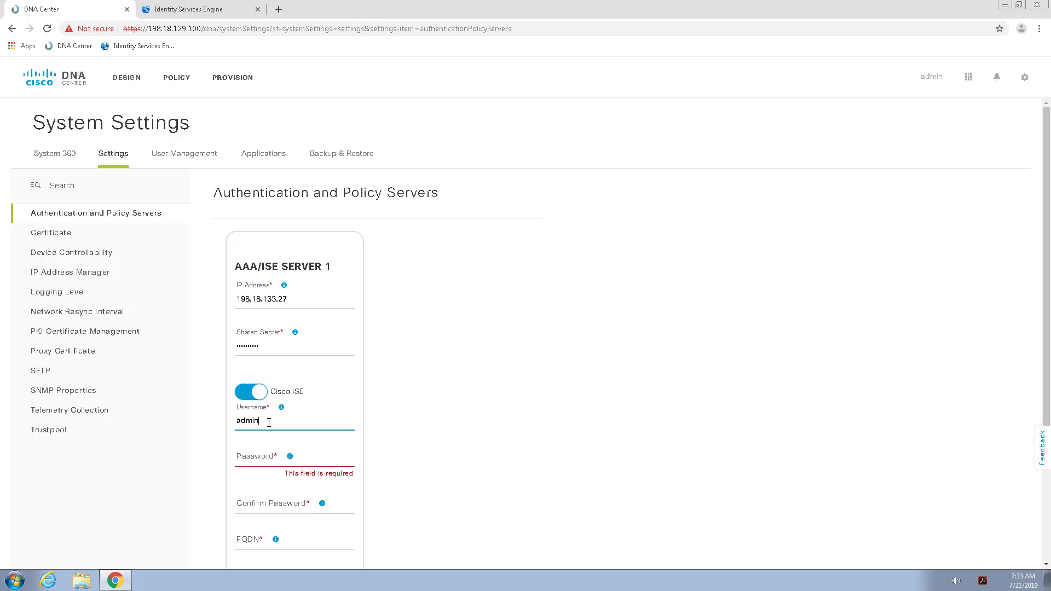
pyautogui.press('Tab')
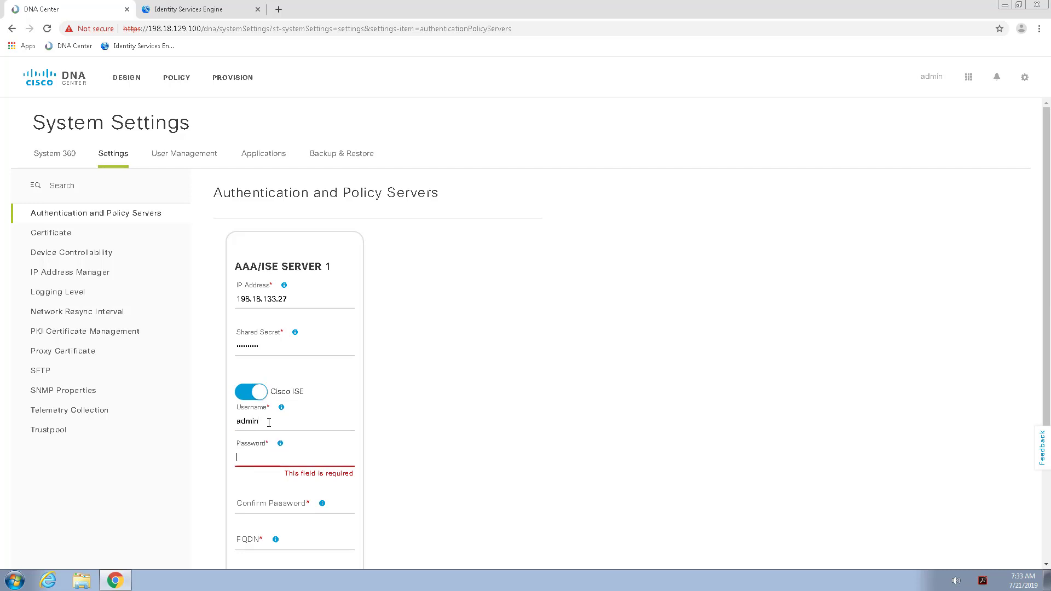
pyautogui.write('C1')
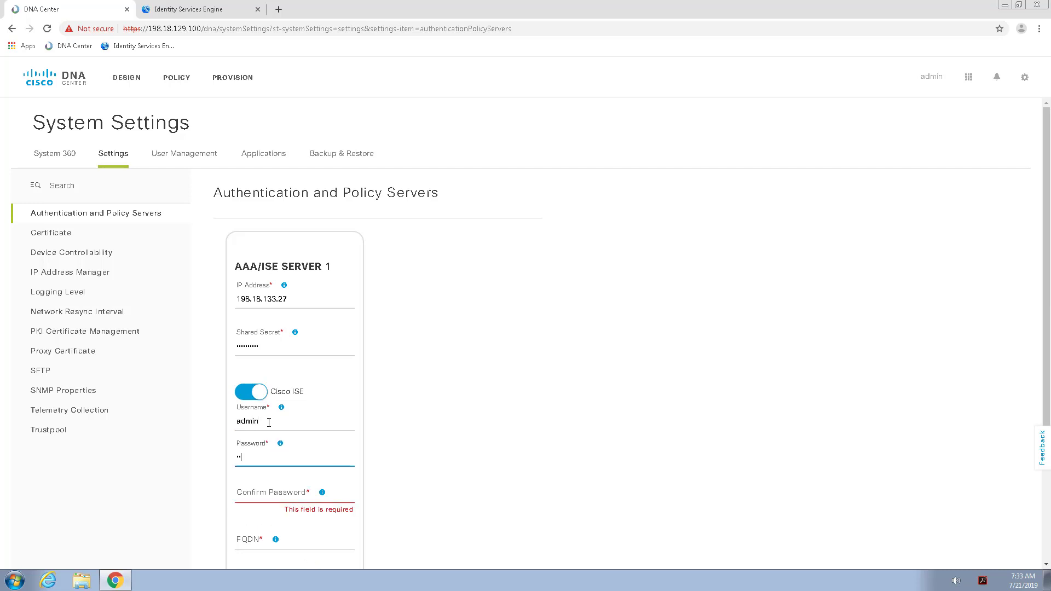
pyautogui.click(293, 490)
pyautogui.write('C1')
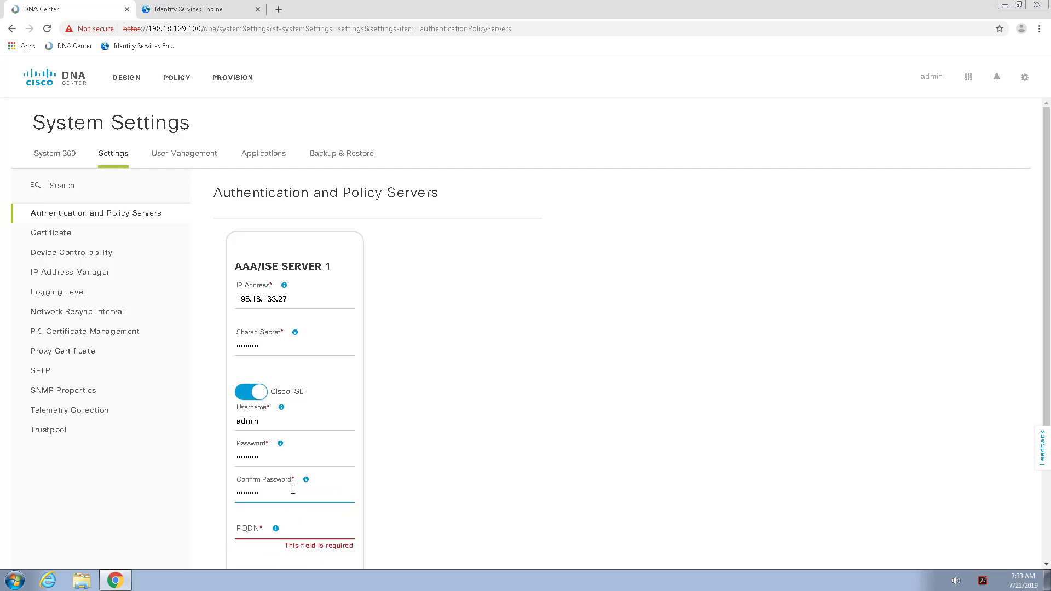
# Enter FQDN ise.dcloud.cisco.com and subscriber name DNAC for the ISE server.
pyautogui.click(254, 530)
pyautogui.write('ise.d')
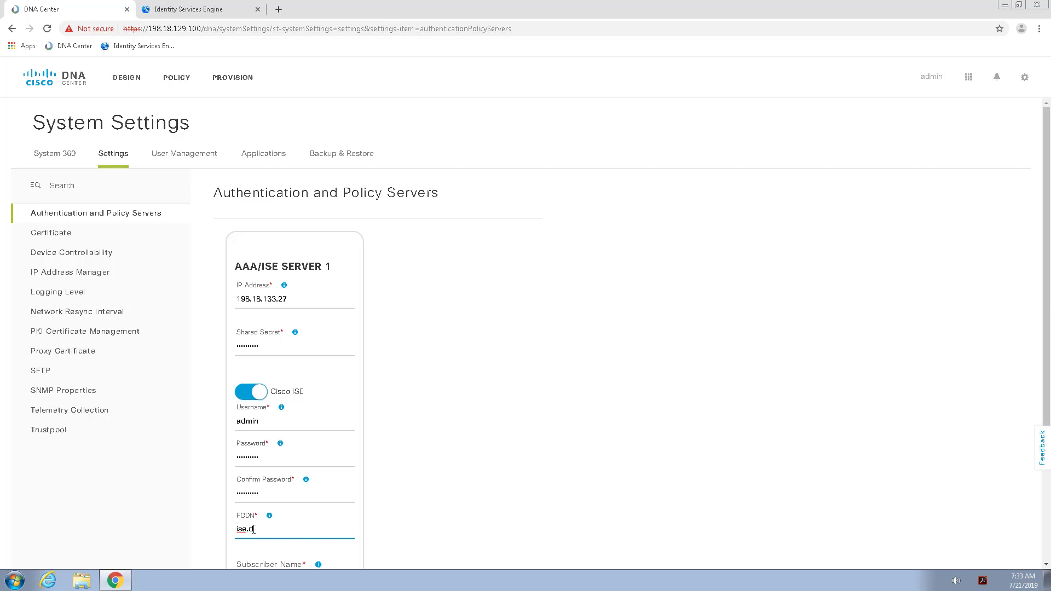
pyautogui.write('cloud.cisoc.com')
pyautogui.press('BackSpace')
pyautogui.press('BackSpace')
pyautogui.press('BackSpace')
pyautogui.press('BackSpace')
pyautogui.press('BackSpace')
pyautogui.press('BackSpace')
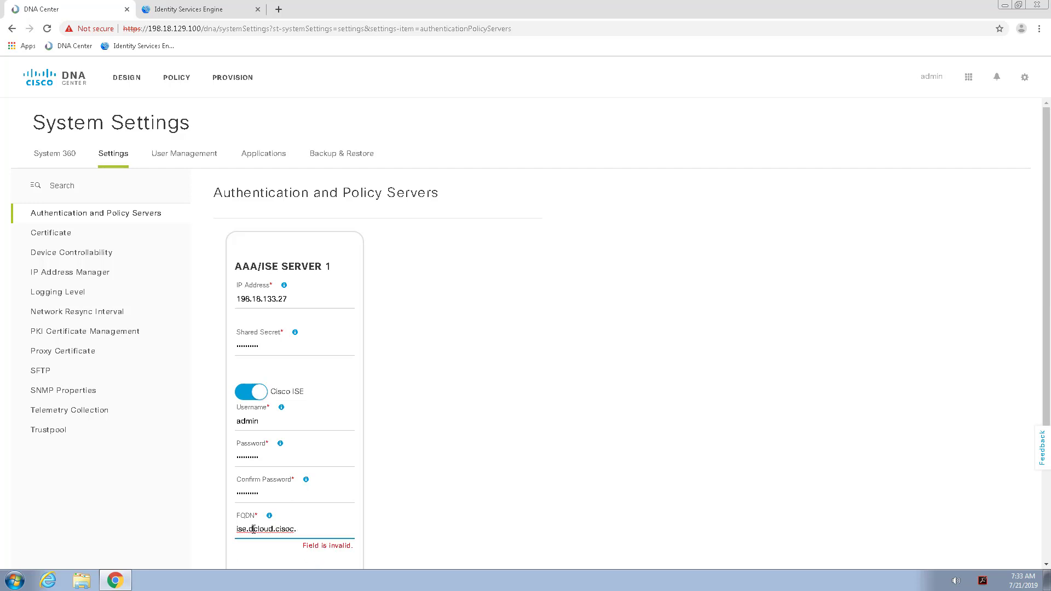
pyautogui.write('co.com')
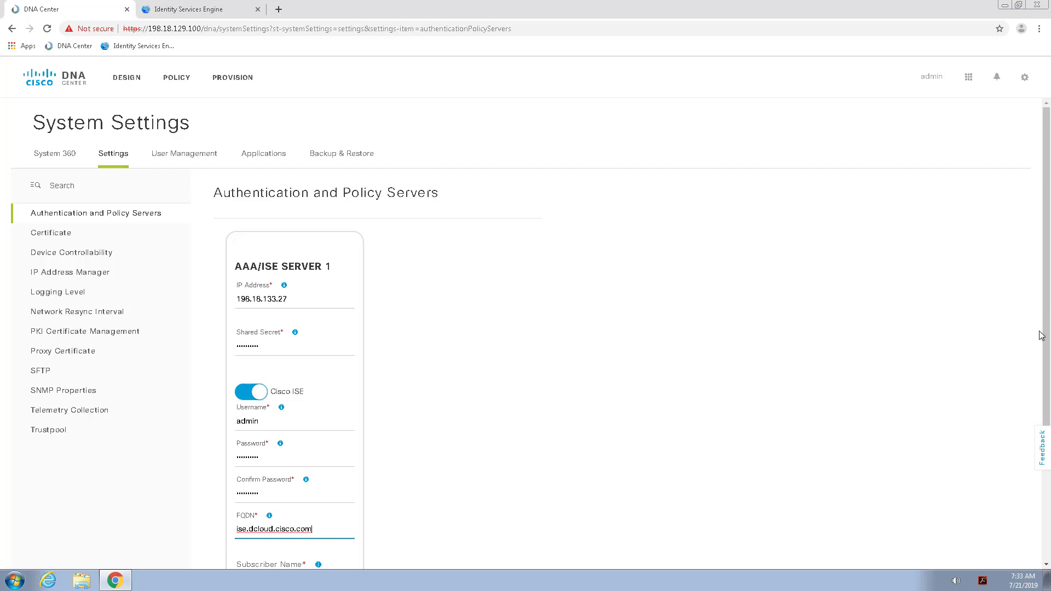
pyautogui.scroll(-2, 526, 328)
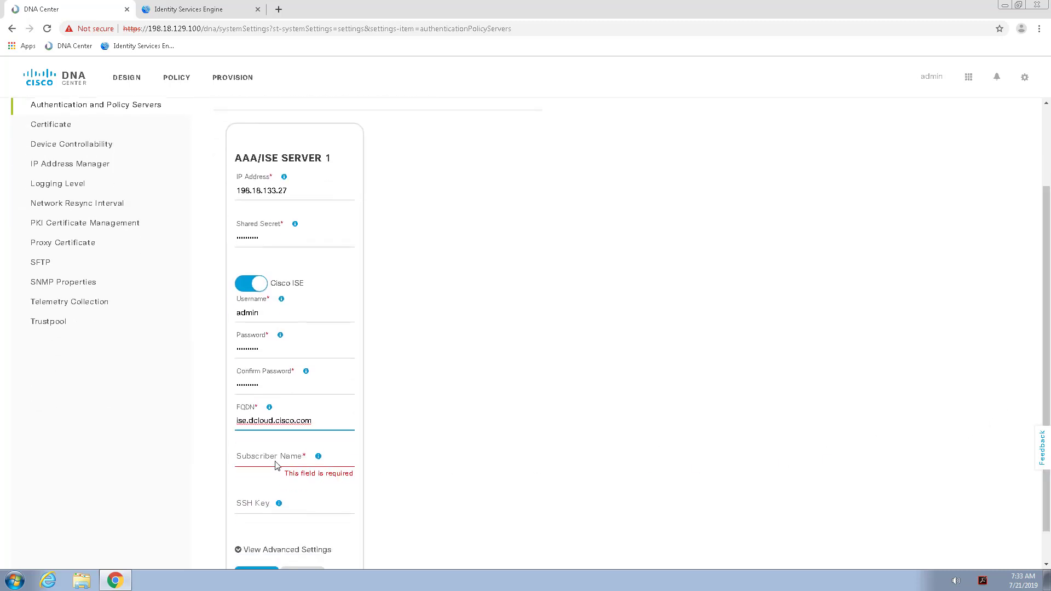
pyautogui.click(271, 463)
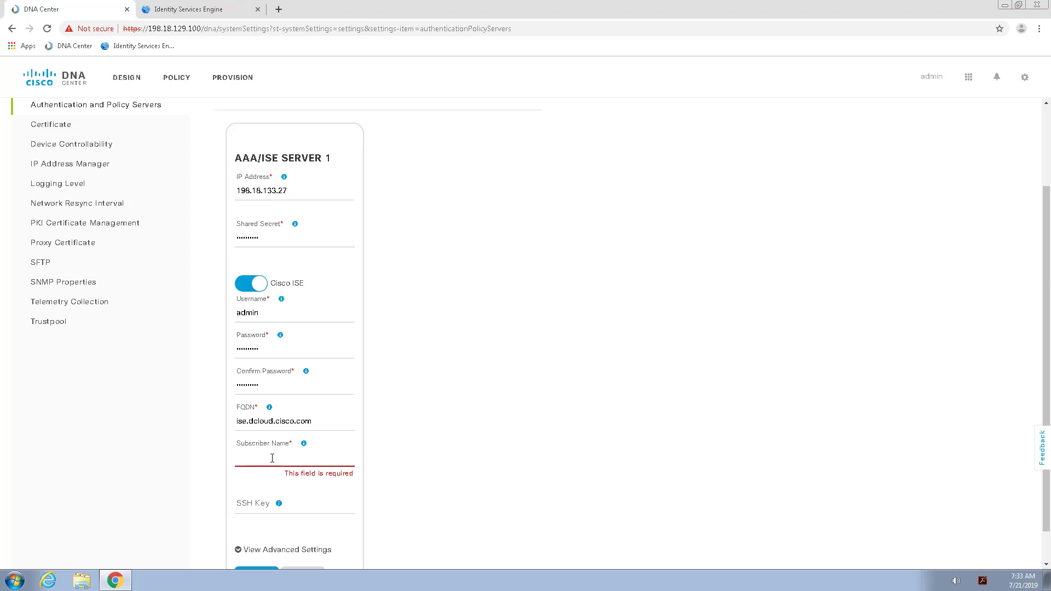
pyautogui.write('DNAC')
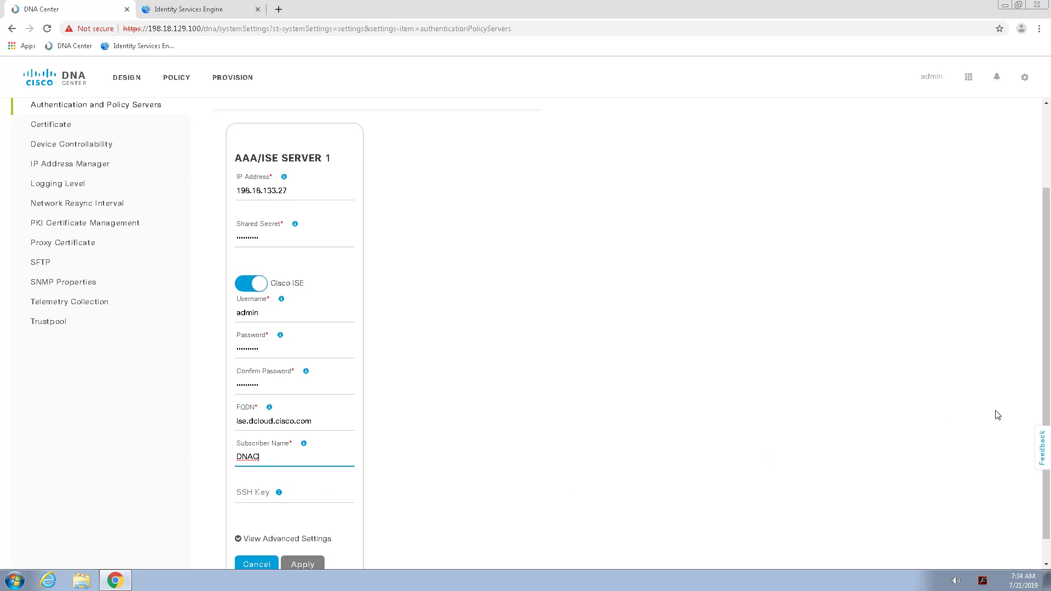
# Keep the RADIUS defaults with ports 1812/1813 and apply the AAA/ISE server configuration.
pyautogui.click(615, 240)
pyautogui.scroll(-1, 290, 527)
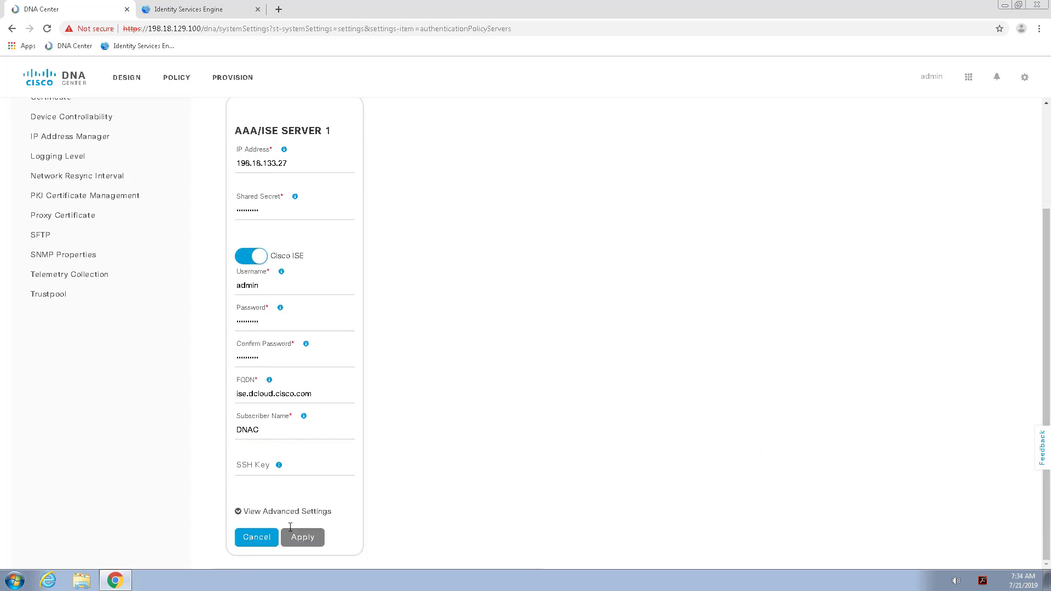
pyautogui.click(239, 512)
pyautogui.scroll(-2, 416, 509)
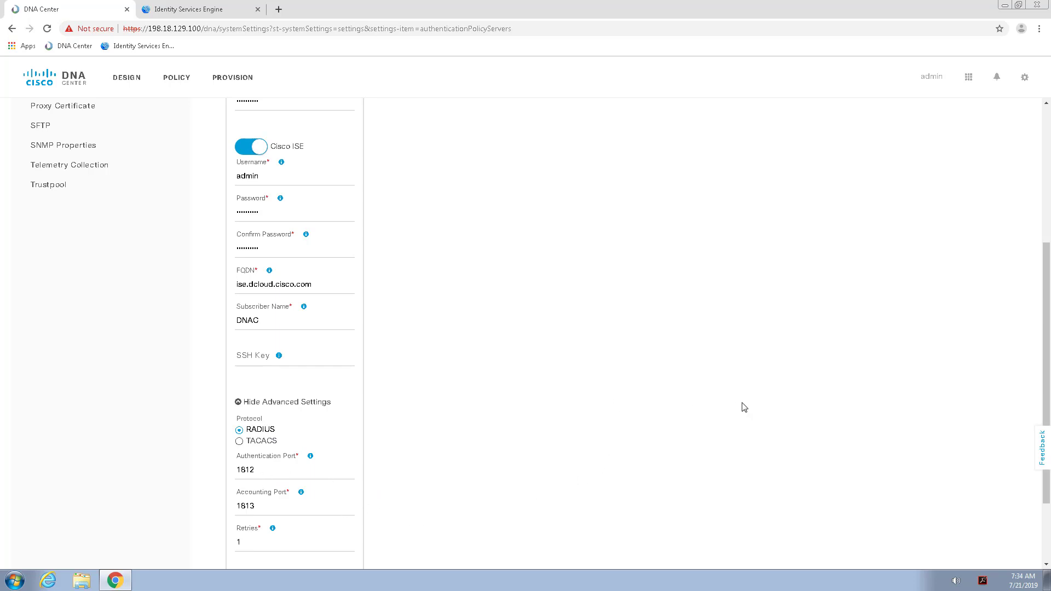
pyautogui.scroll(-2, 744, 409)
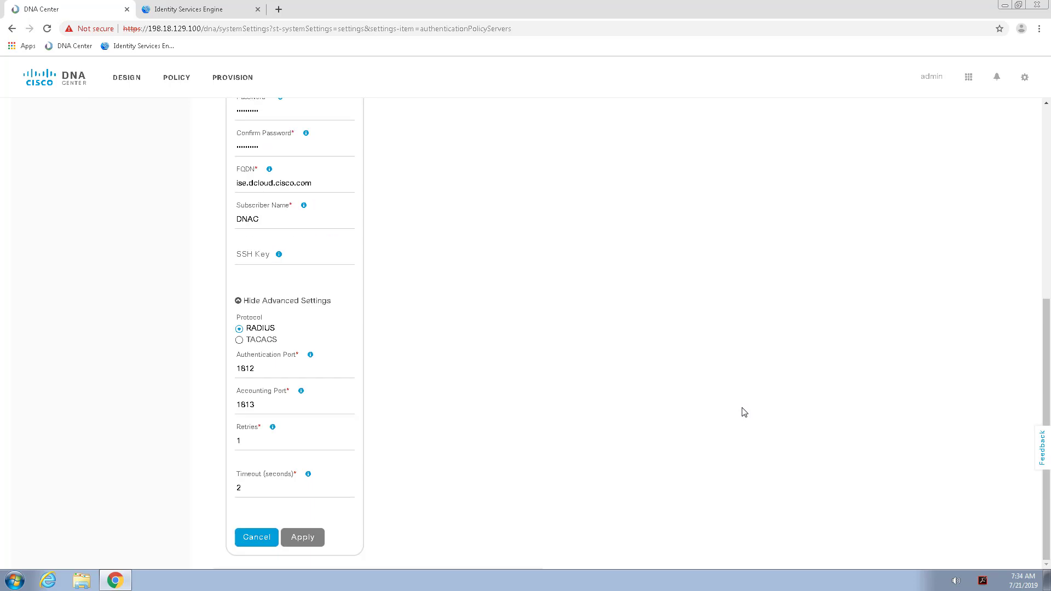
pyautogui.click(295, 541)
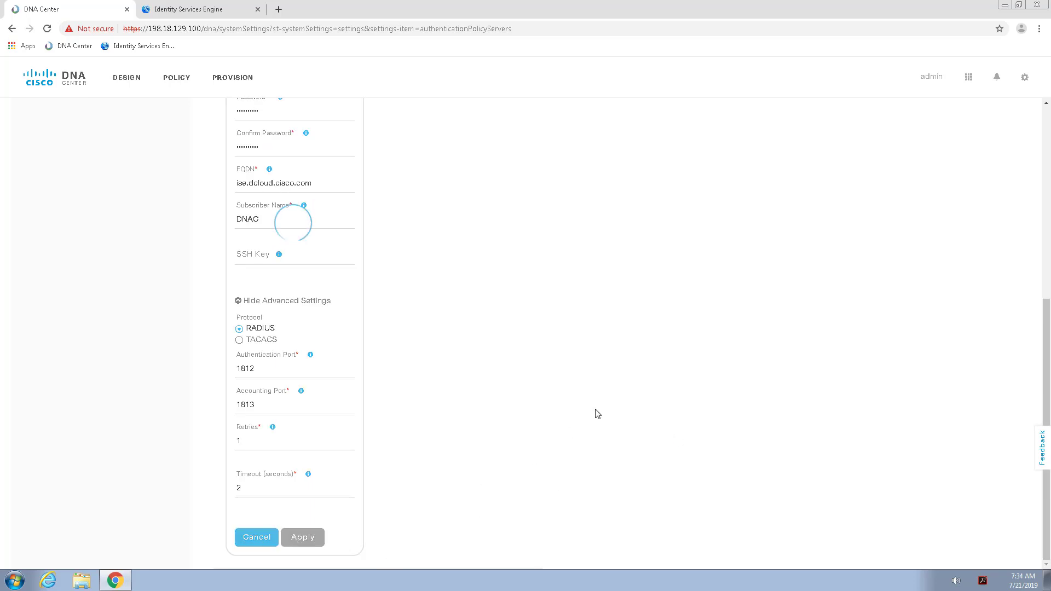
pyautogui.scroll(3, 597, 414)
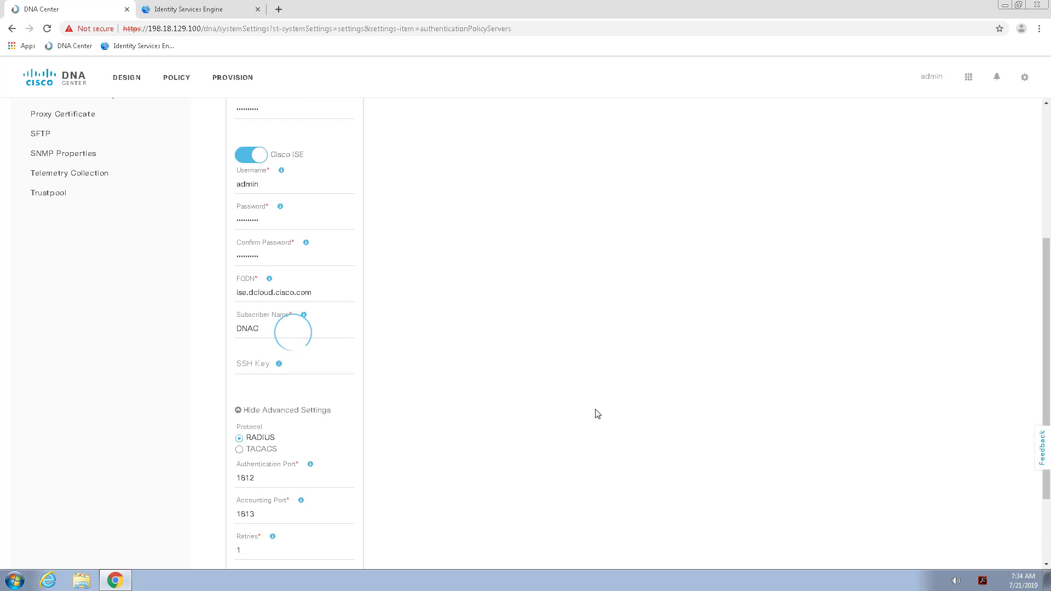
pyautogui.scroll(3, 597, 413)
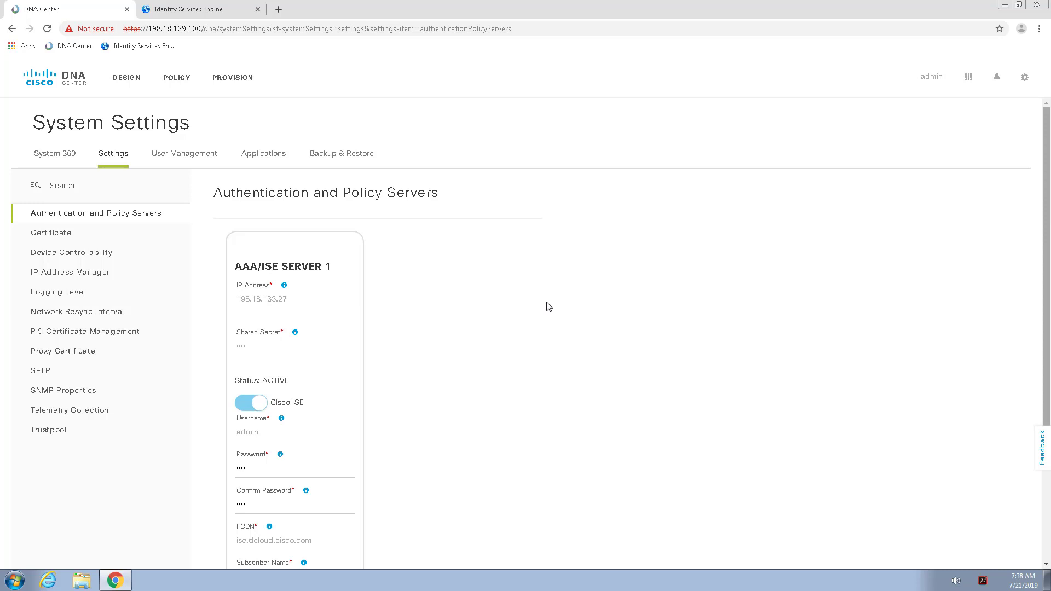
# Check the ISE connection in System 360 and the Policy dashboard, then view ISE's pxGrid client list.
pyautogui.click(50, 158)
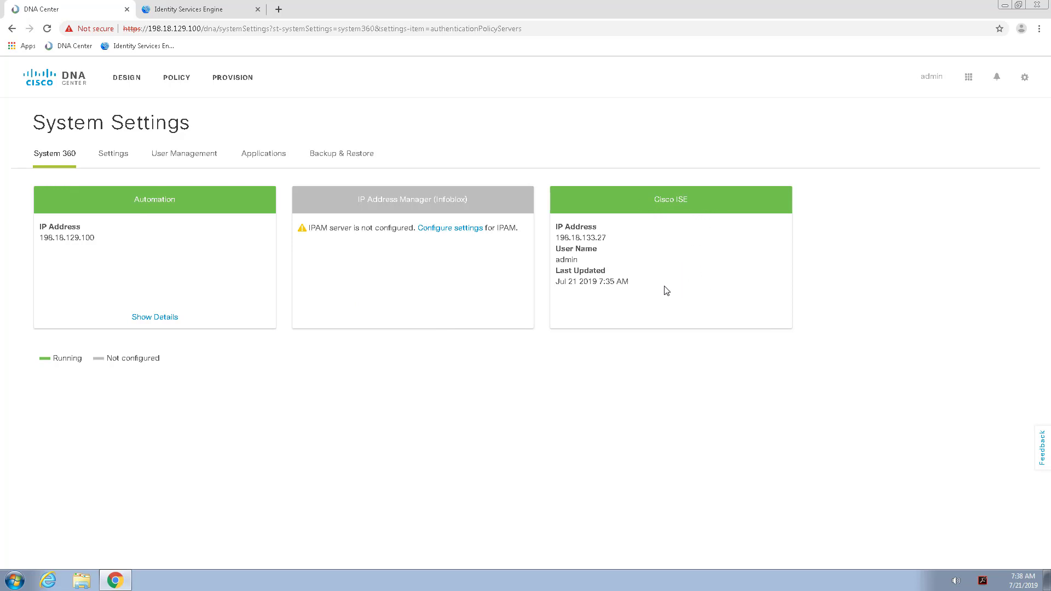
pyautogui.click(177, 81)
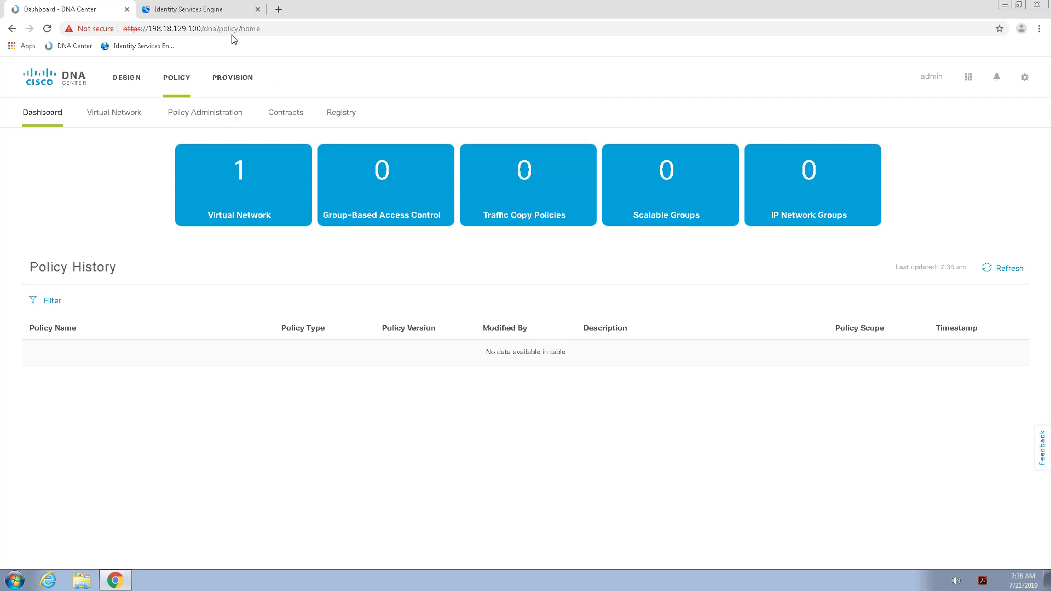
pyautogui.click(205, 11)
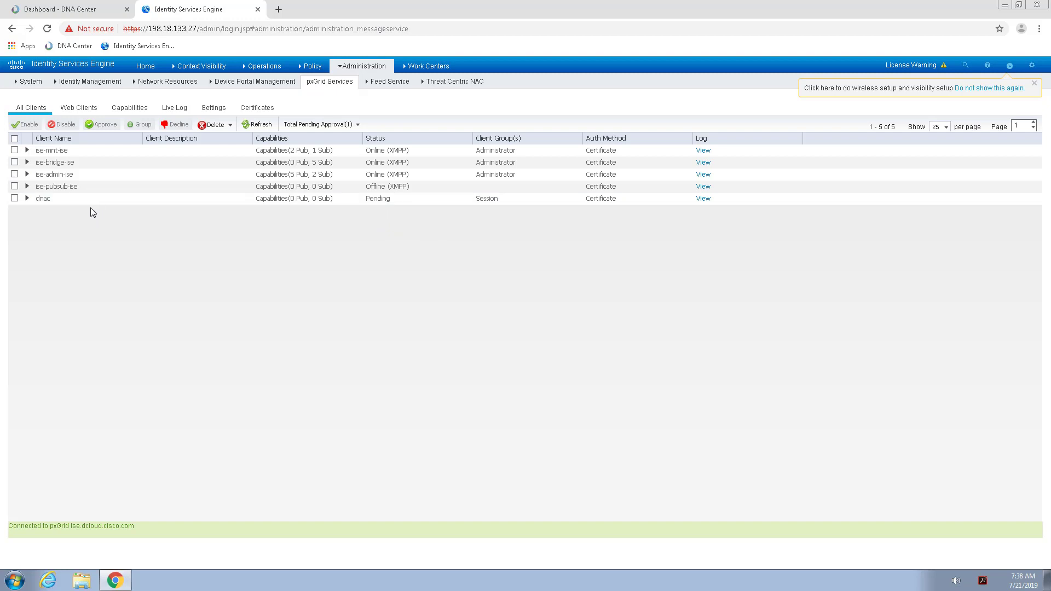
# Approve the pending dnac pxGrid client and return to the DNA Center policy dashboard.
pyautogui.click(14, 199)
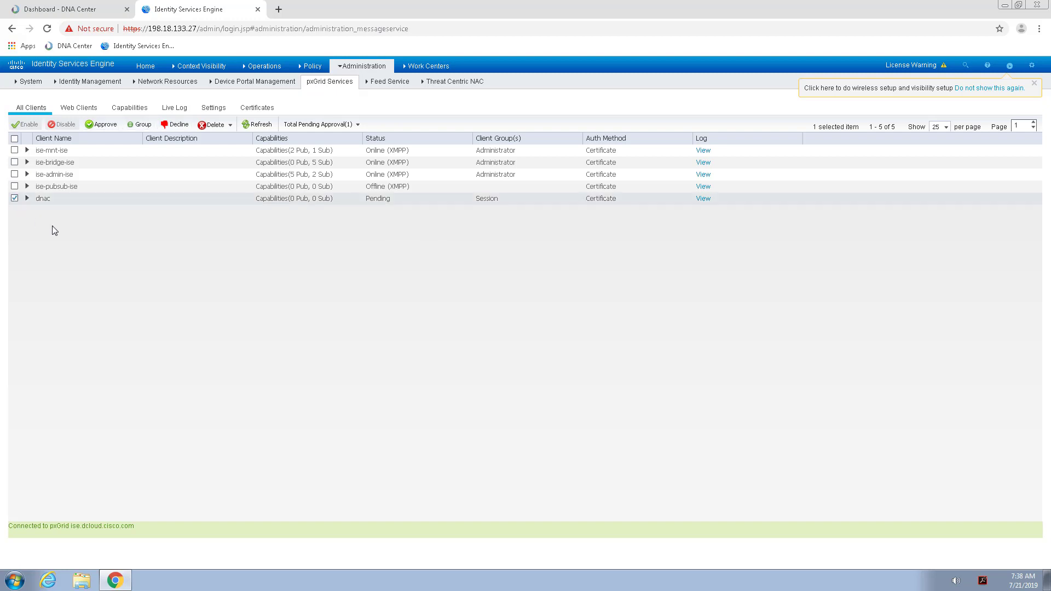
pyautogui.click(105, 126)
pyautogui.click(681, 143)
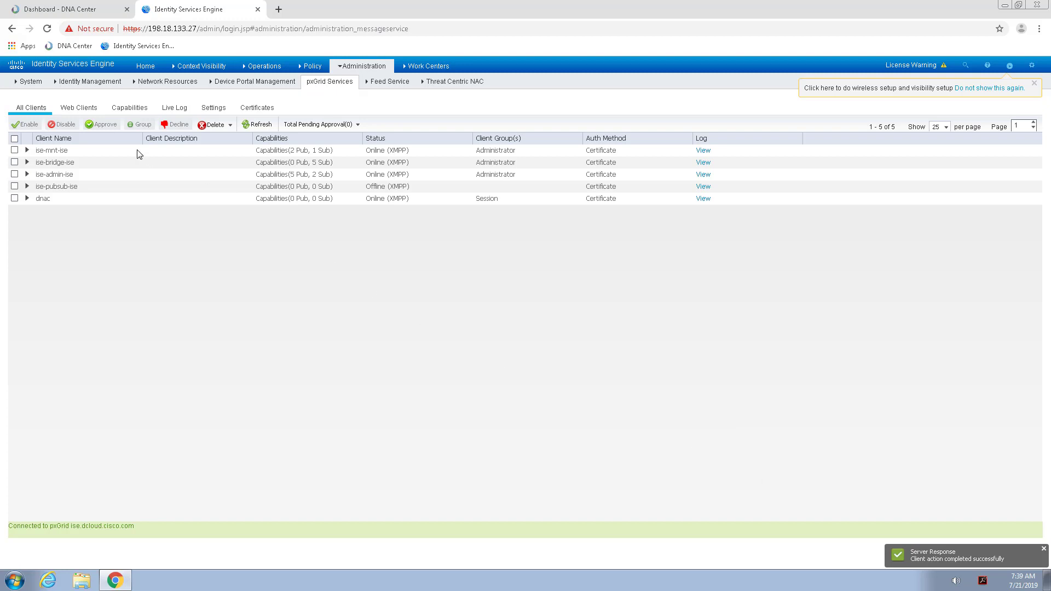
pyautogui.click(68, 10)
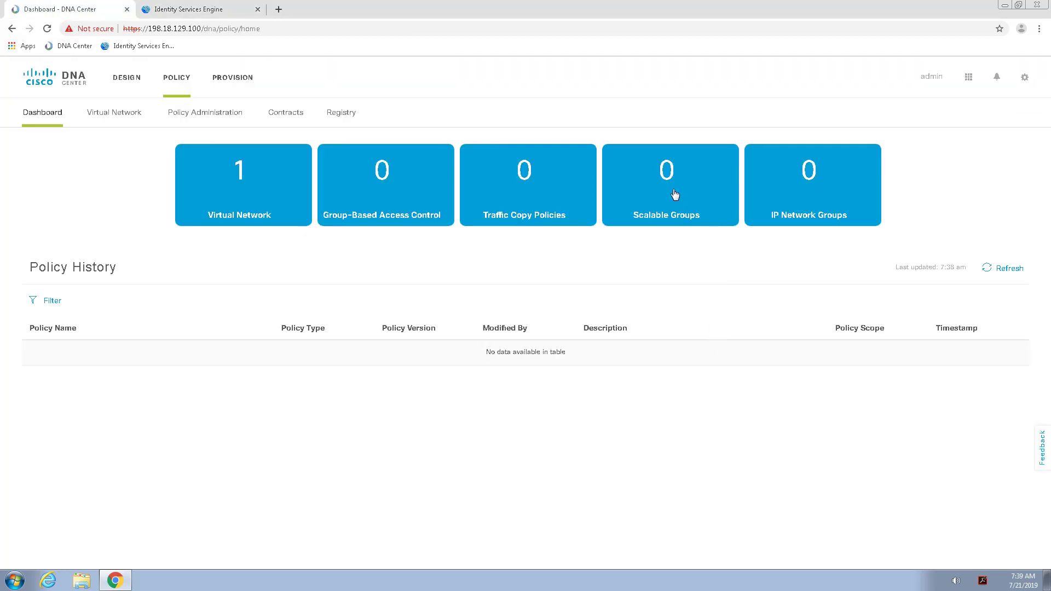
# Refresh the Policy dashboard to show 24 scalable groups and open the Virtual Network page.
pyautogui.click(1010, 269)
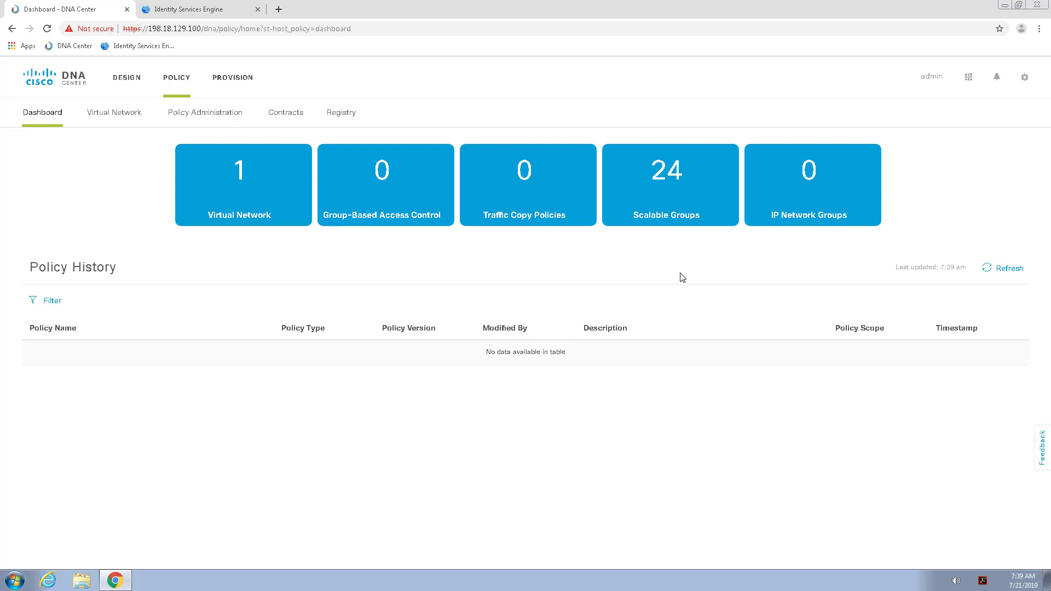
pyautogui.click(107, 121)
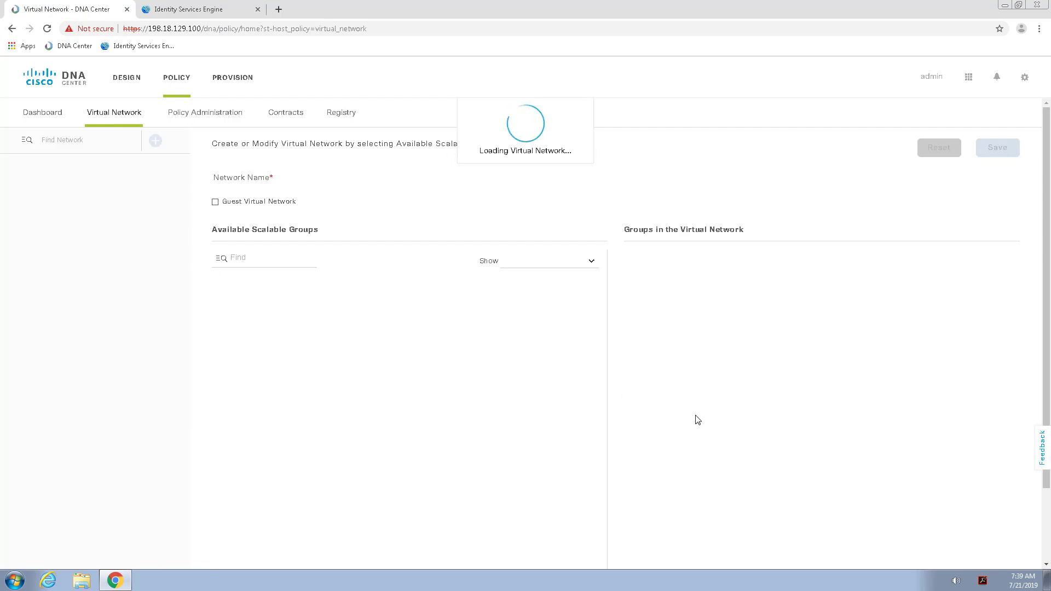